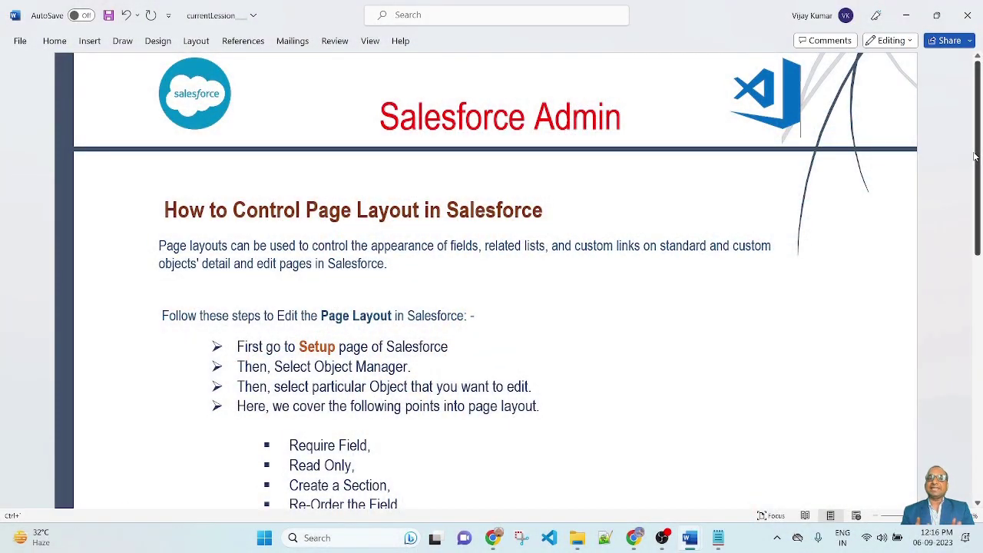
# Step: Read through the lesson document's page layout editing steps and its list of topics to cover
pyautogui.press('Escape')
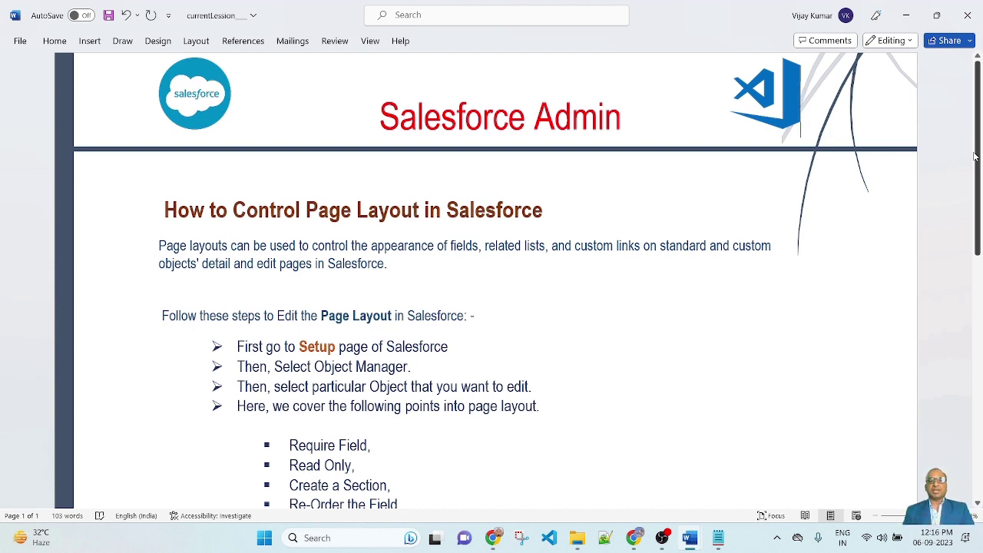
pyautogui.scroll(-1, 973, 157)
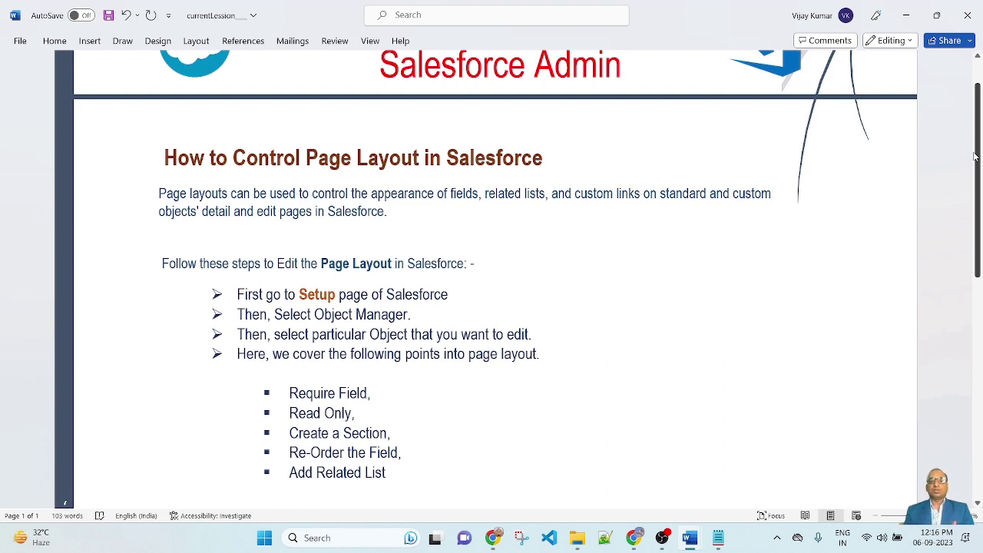
pyautogui.scroll(-1, 905, 159)
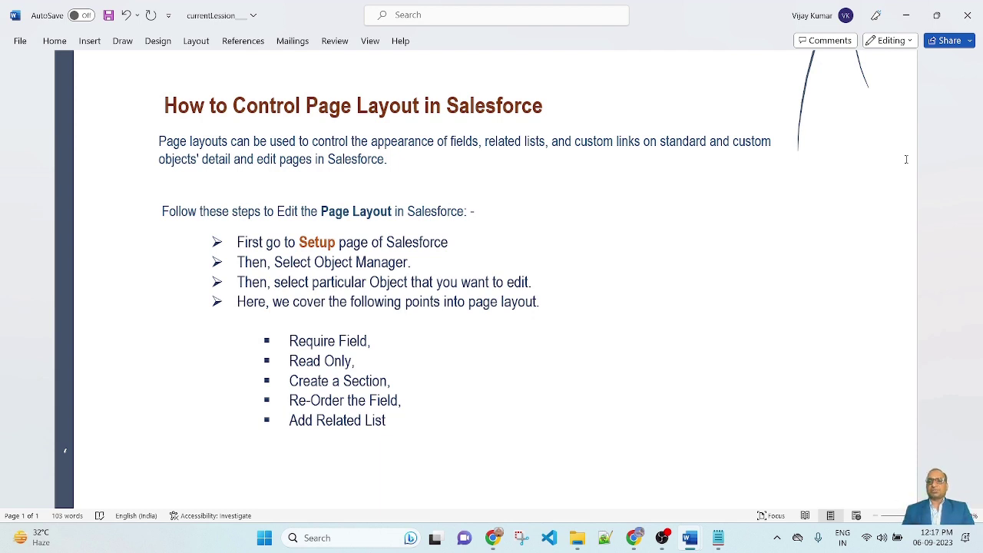
pyautogui.scroll(1, 905, 159)
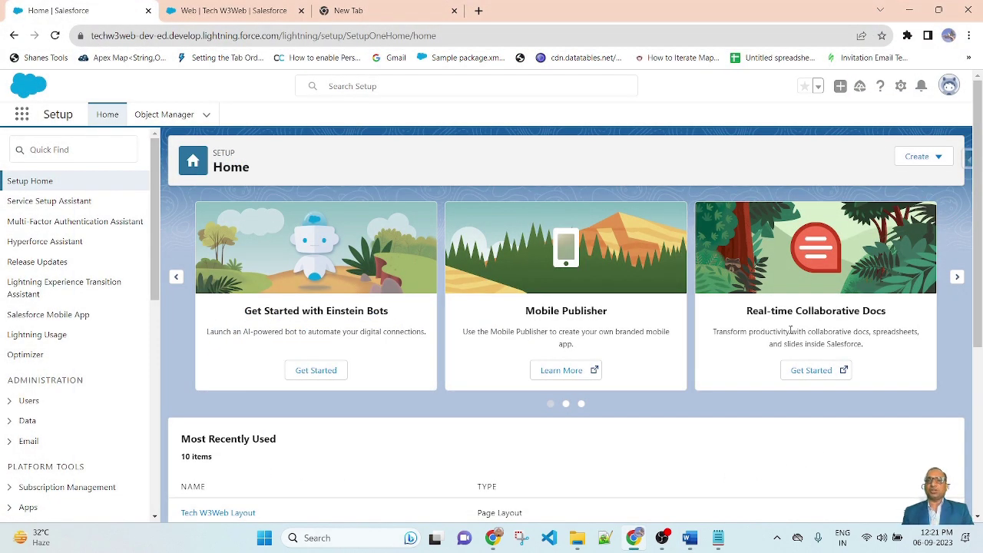
# Step: Open the Object Manager in Salesforce Setup
pyautogui.click(900, 86)
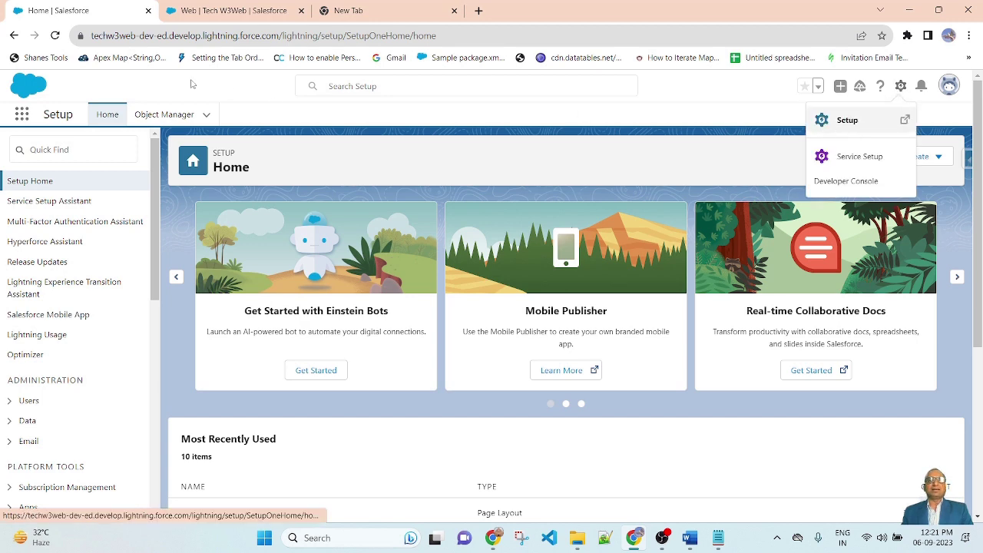
pyautogui.click(158, 85)
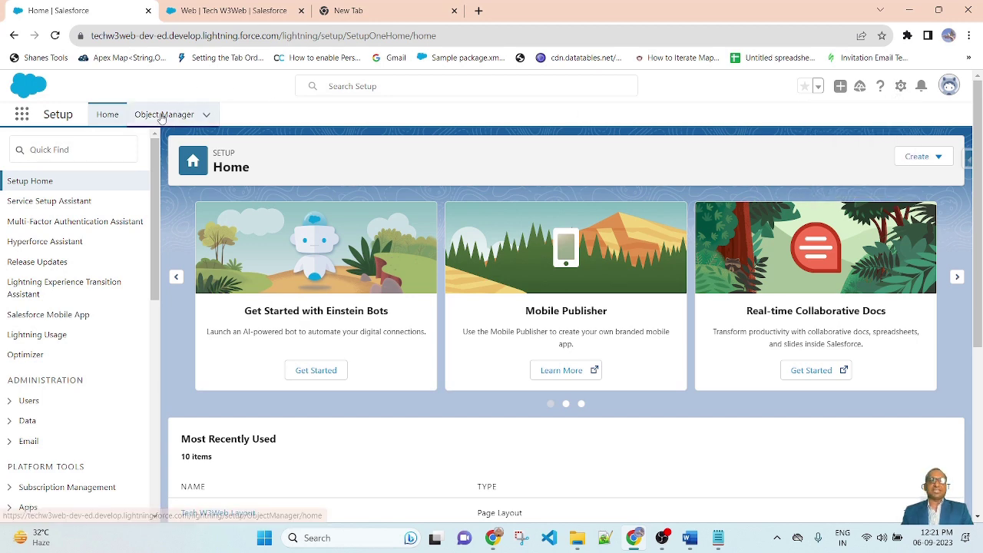
pyautogui.click(160, 114)
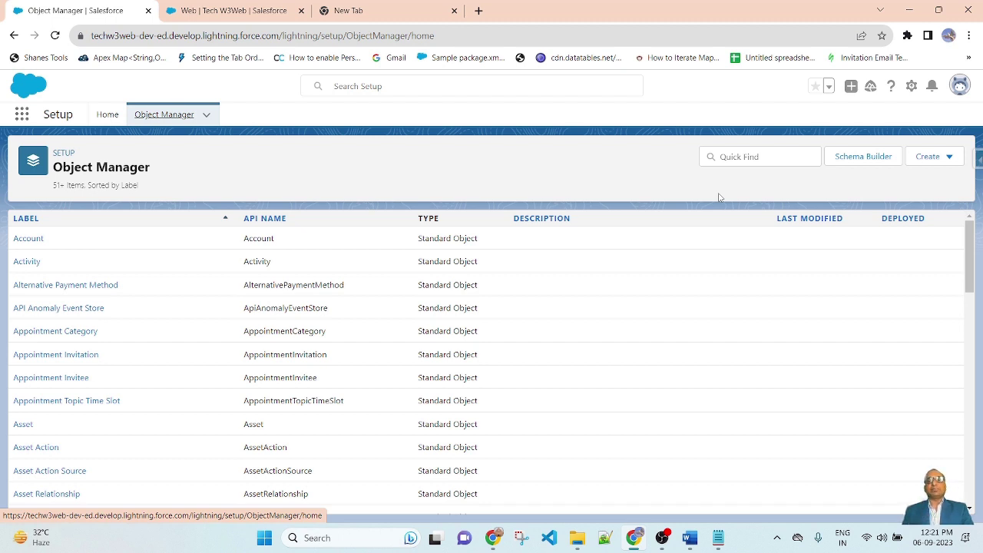
# Step: Examine the field arrangement and related lists of the Tech W3Web record named Web
pyautogui.click(256, 9)
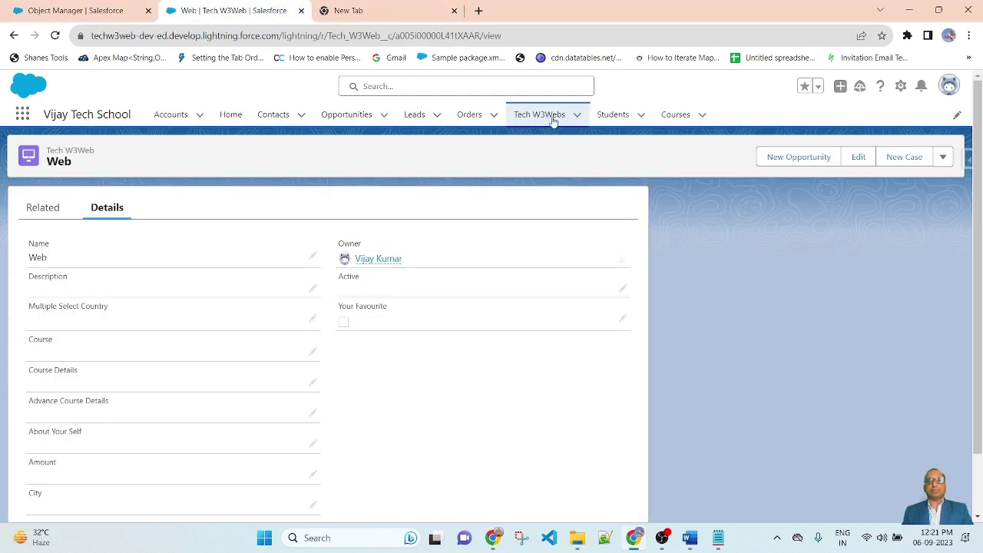
pyautogui.scroll(-1, 204, 359)
pyautogui.scroll(1, 201, 368)
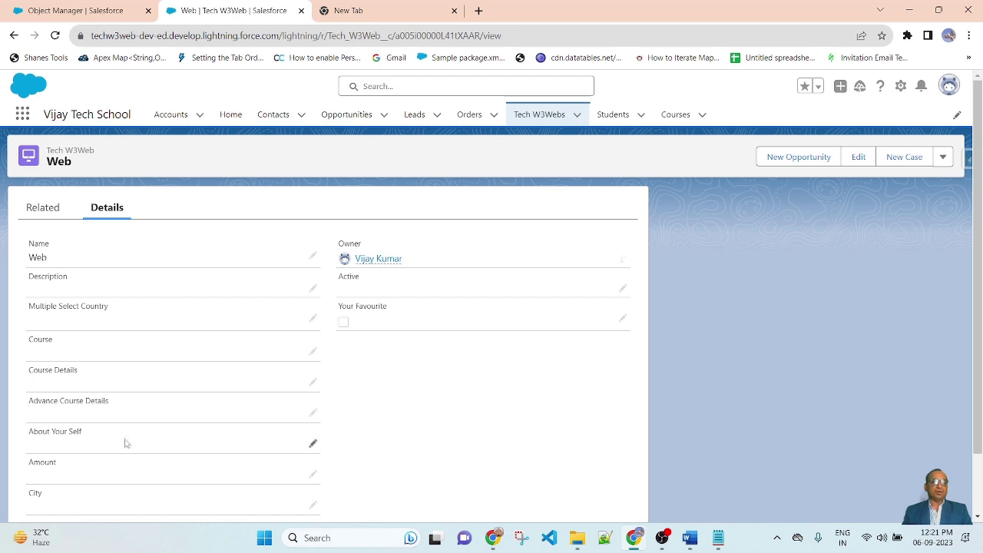
pyautogui.scroll(-2, 130, 445)
pyautogui.scroll(2, 256, 303)
pyautogui.scroll(-2, 178, 346)
pyautogui.scroll(2, 500, 429)
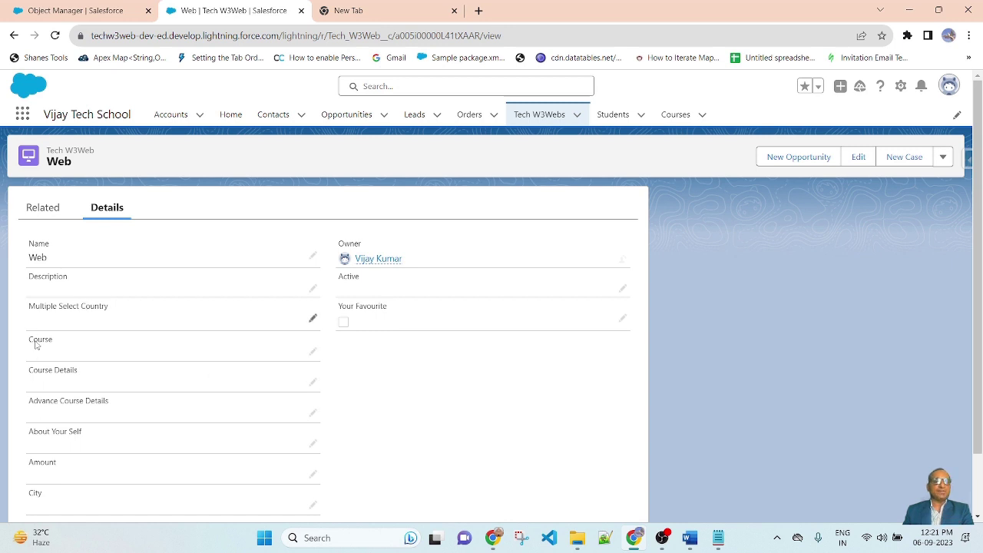
pyautogui.scroll(-2, 406, 402)
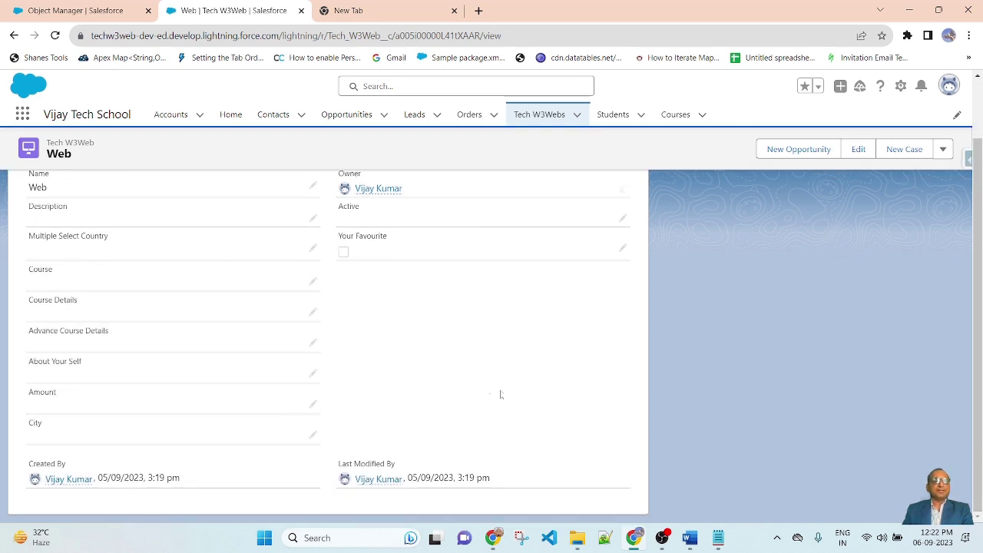
pyautogui.scroll(2, 500, 357)
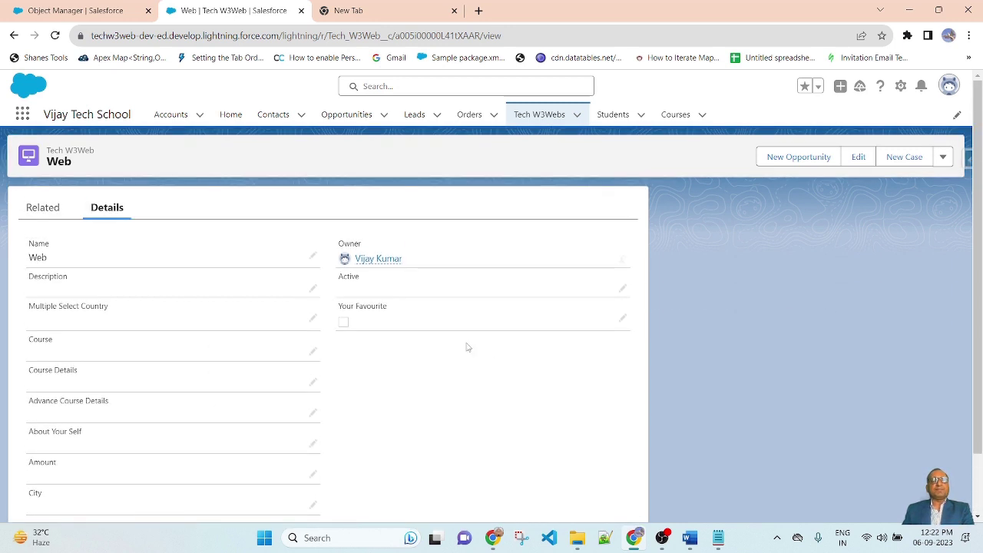
pyautogui.click(48, 209)
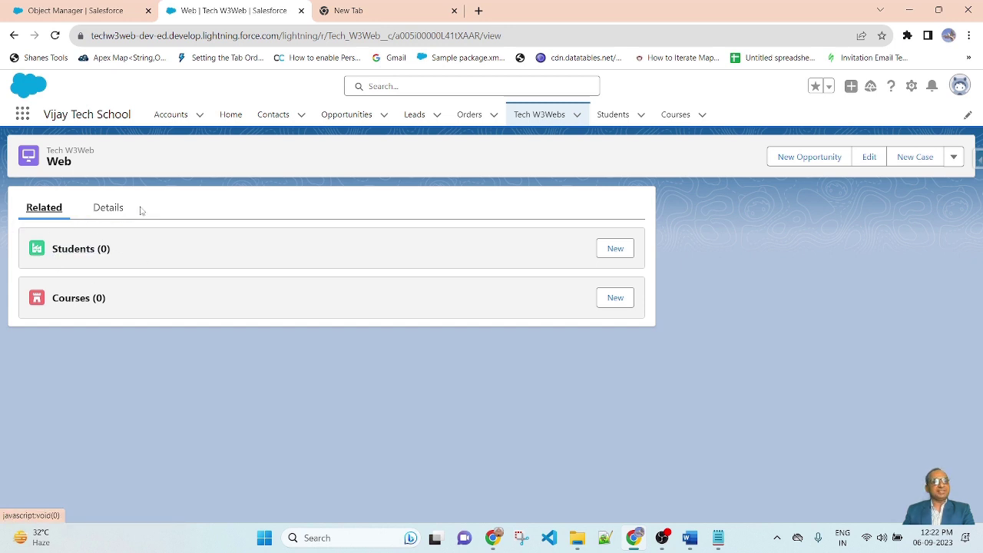
pyautogui.click(109, 210)
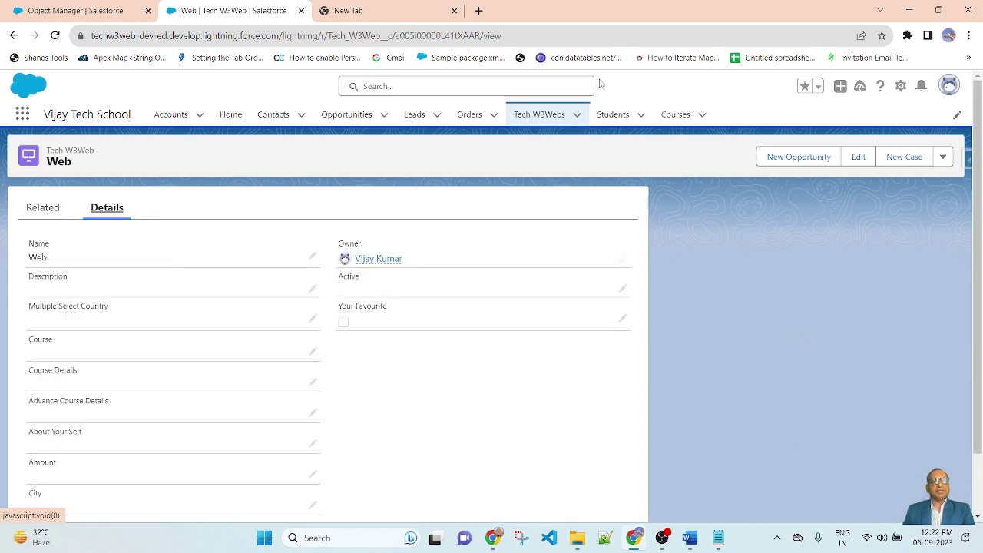
# Step: Return to the Object Manager, search for "tech w" and open the Tech W3Web custom object
pyautogui.click(95, 7)
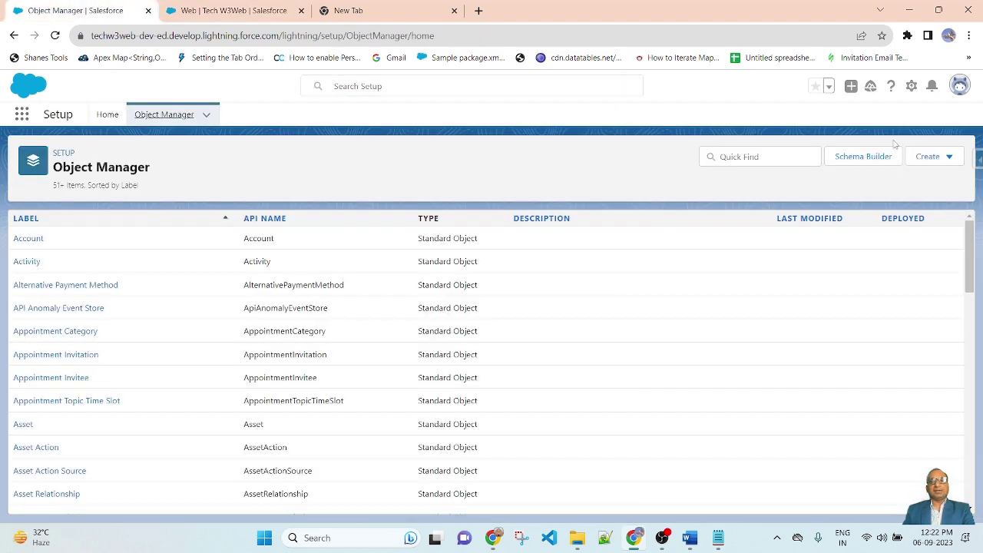
pyautogui.click(755, 157)
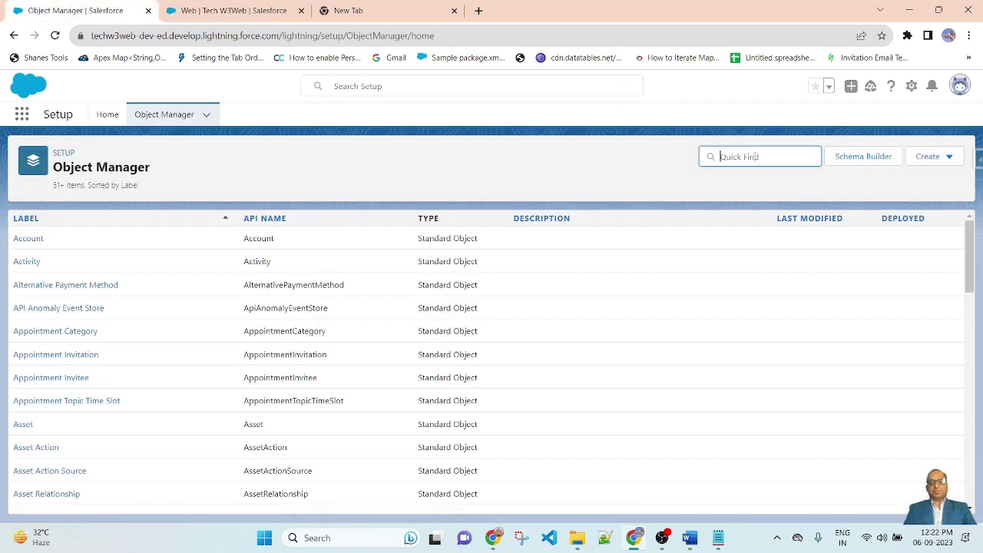
pyautogui.write('tech w')
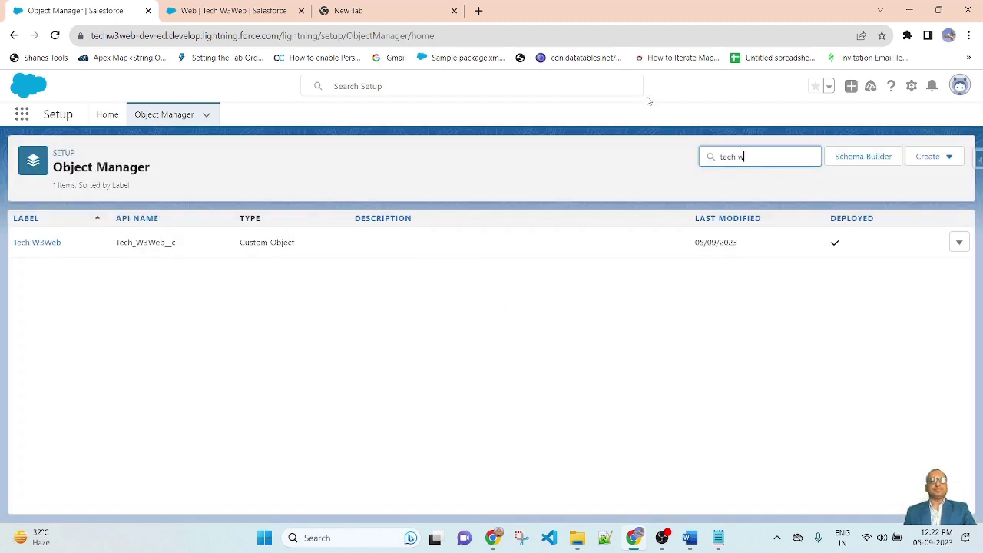
pyautogui.click(29, 246)
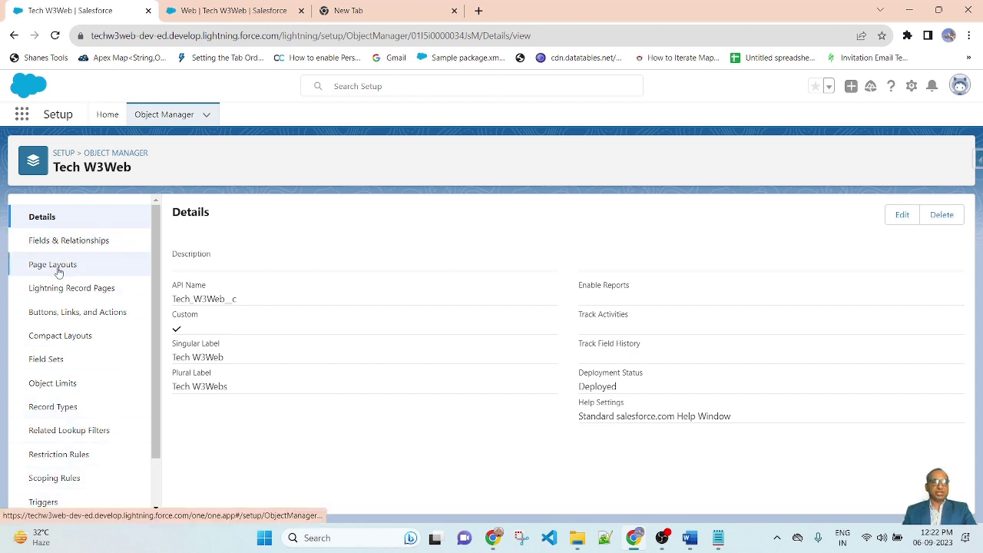
# Step: Open the Tech W3Web Layout from the object's page layouts for editing
pyautogui.click(71, 269)
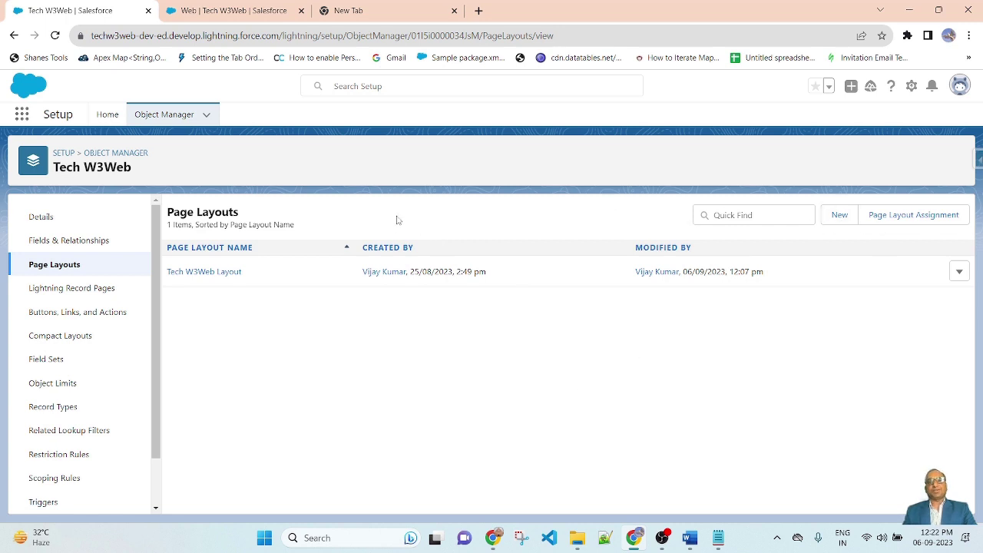
pyautogui.hotkey('ctrl', 'Tab')
pyautogui.hotkey('ctrl', 'shift', 'Tab')
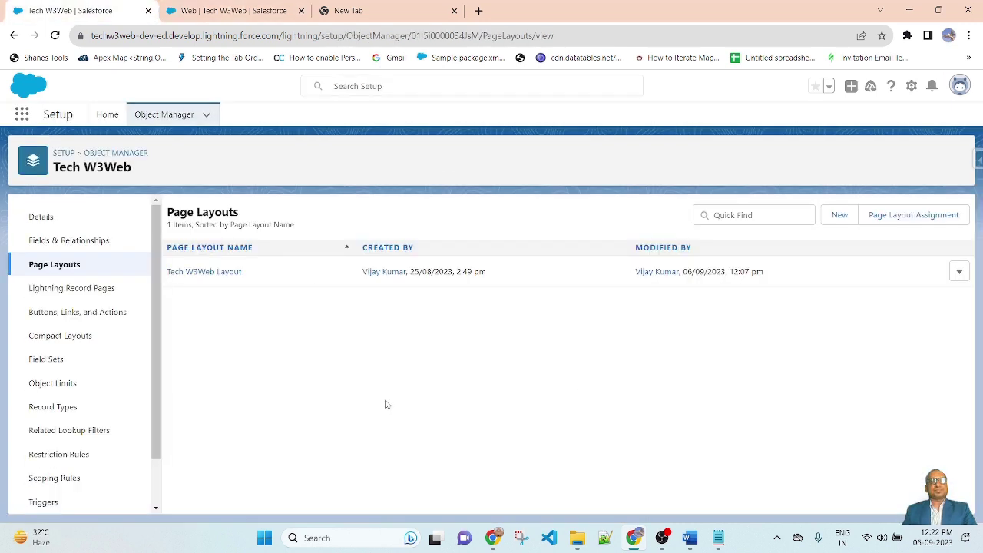
pyautogui.click(212, 273)
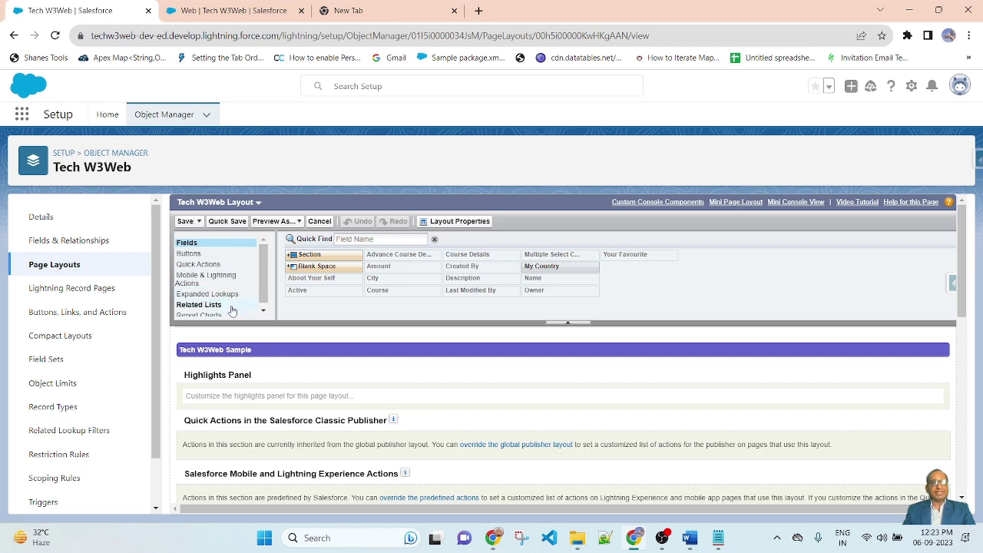
# Step: In the Information section, move Course to the second column below Your Favourite and place City directly below Name
pyautogui.scroll(-1, 230, 311)
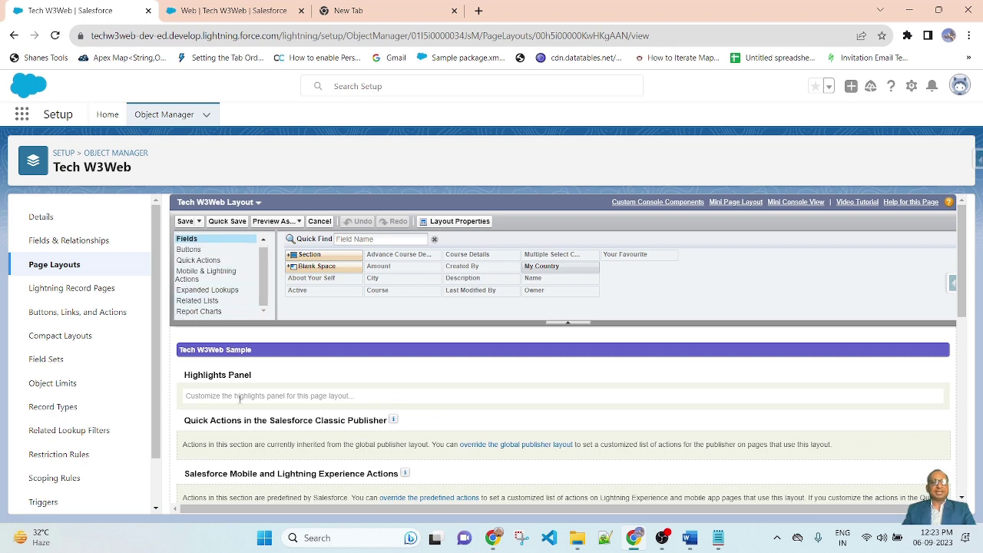
pyautogui.scroll(-5, 420, 431)
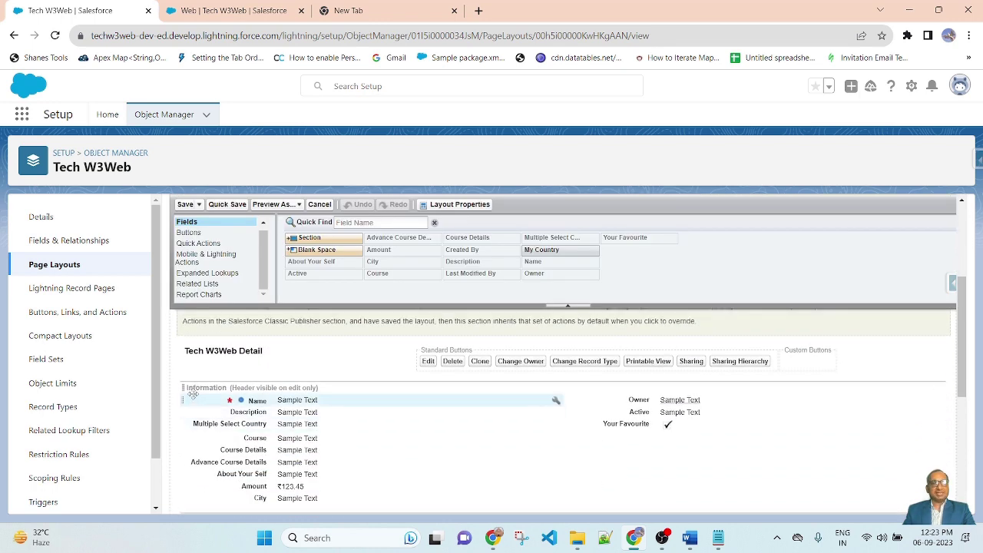
pyautogui.scroll(-2, 624, 443)
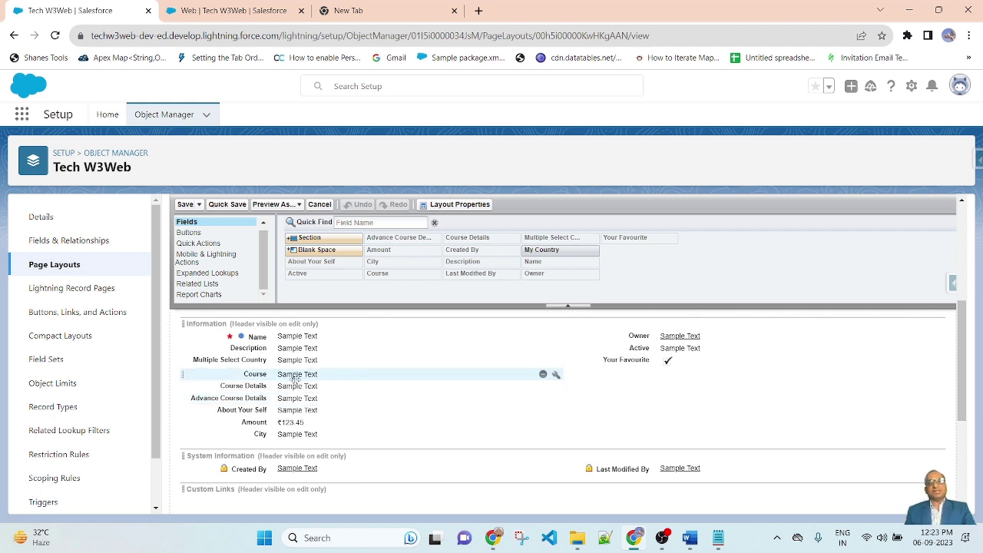
pyautogui.moveTo(296, 378); pyautogui.dragTo(668, 380)
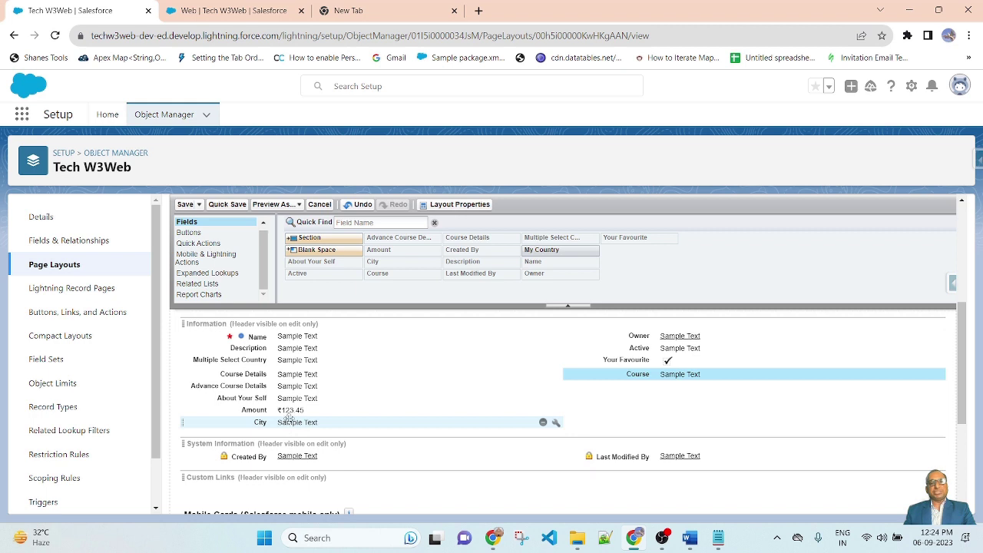
pyautogui.moveTo(288, 417); pyautogui.dragTo(289, 343)
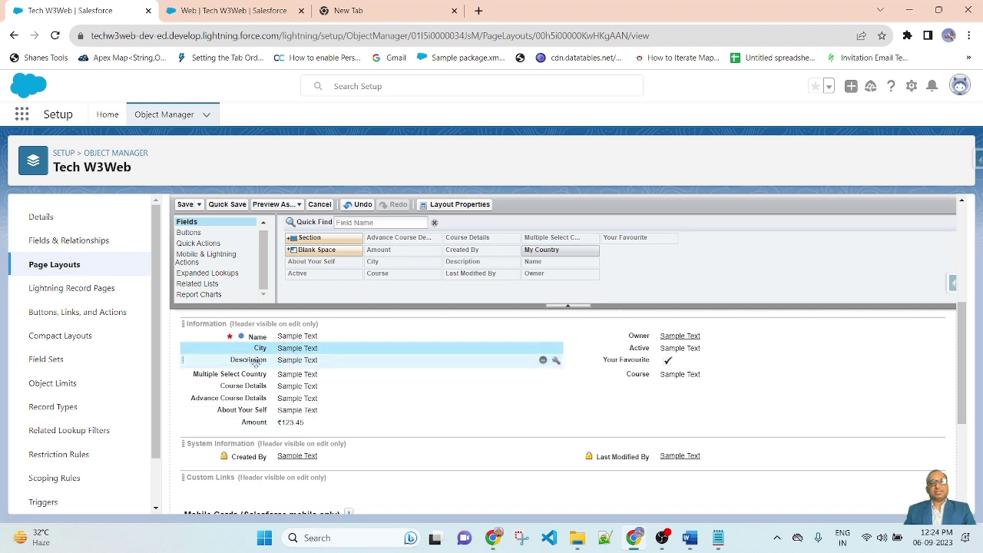
# Step: Move Description below Course and Amount below Owner in the second column of the Information section
pyautogui.moveTo(296, 360); pyautogui.dragTo(732, 389)
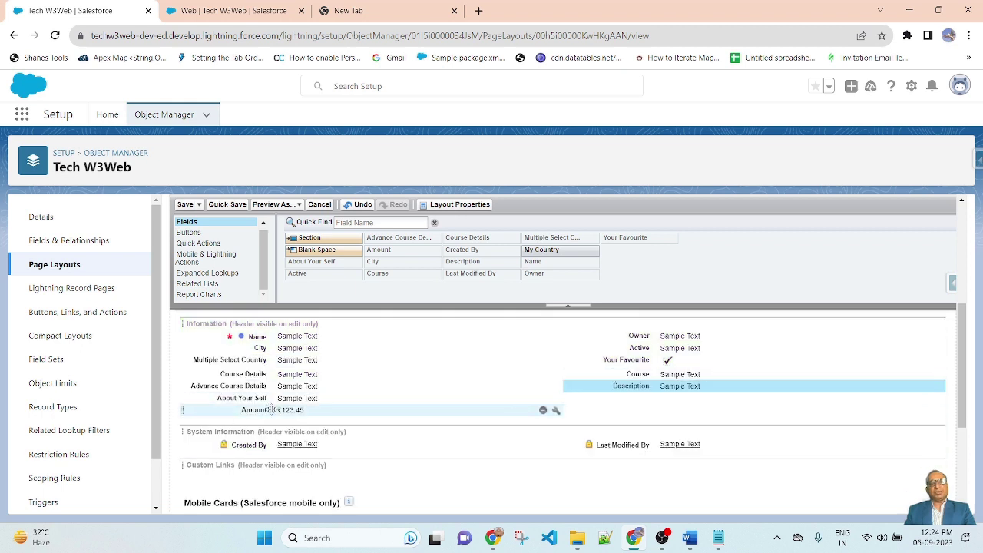
pyautogui.moveTo(270, 410); pyautogui.dragTo(691, 346)
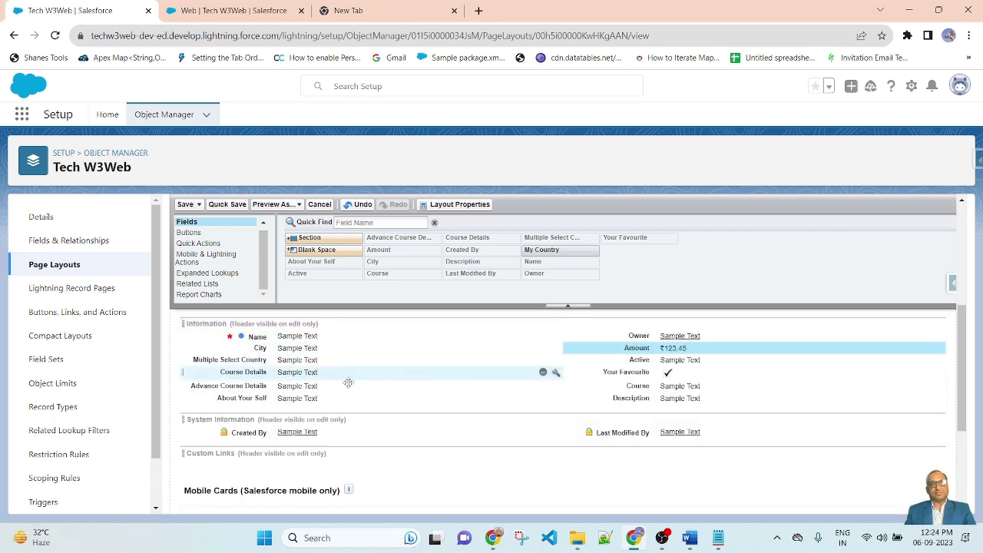
pyautogui.scroll(1, 450, 454)
pyautogui.scroll(-1, 535, 456)
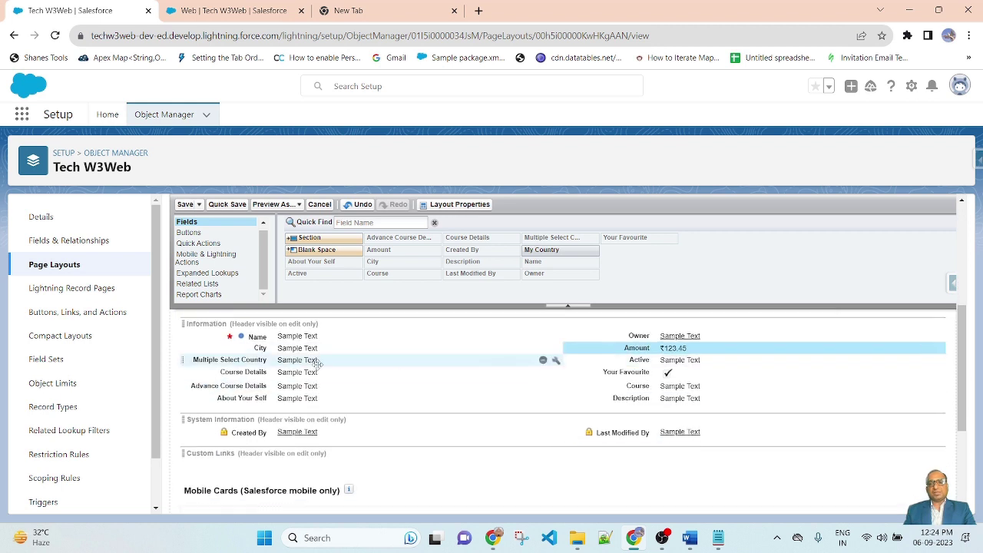
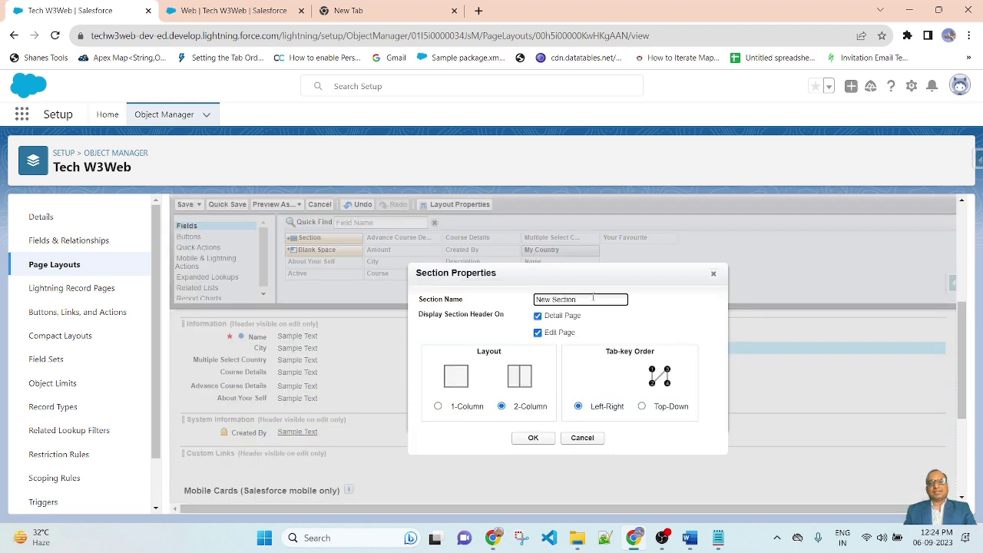
# Step: Name the new section Authorized Field, correcting the spelling of the first word, and add it to the layout with its two-column setup
pyautogui.moveTo(586, 299); pyautogui.dragTo(532, 299)
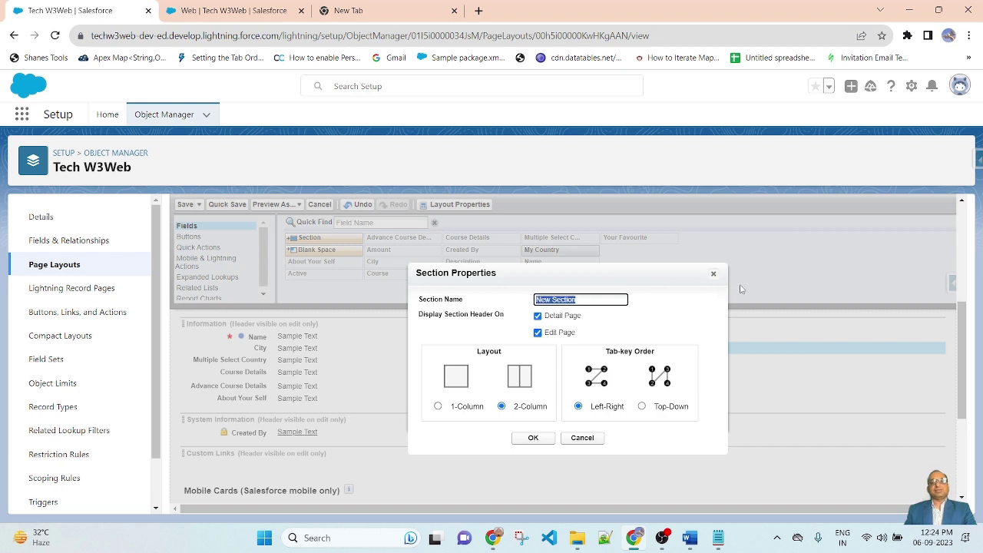
pyautogui.click(646, 322)
pyautogui.moveTo(592, 299); pyautogui.dragTo(498, 301)
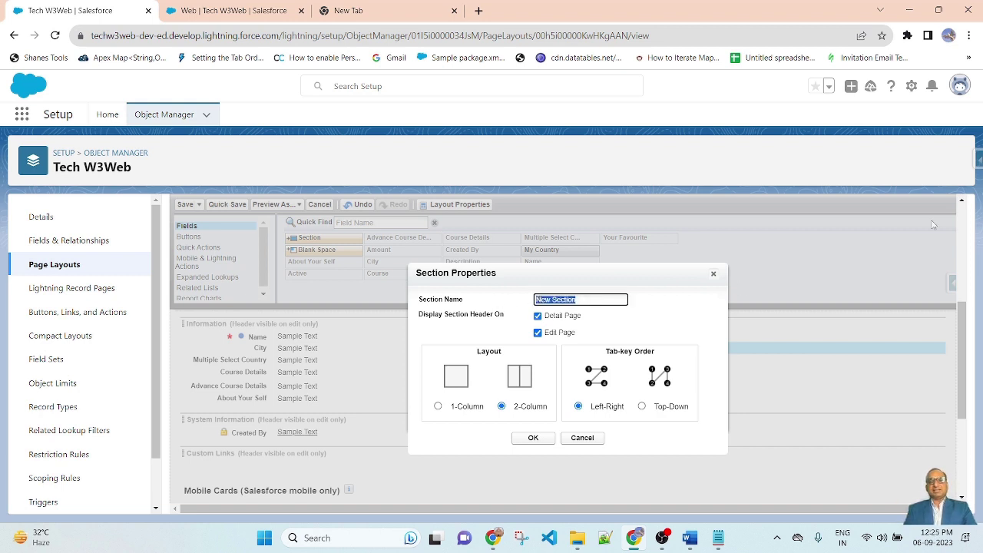
pyautogui.write('Authrozied')
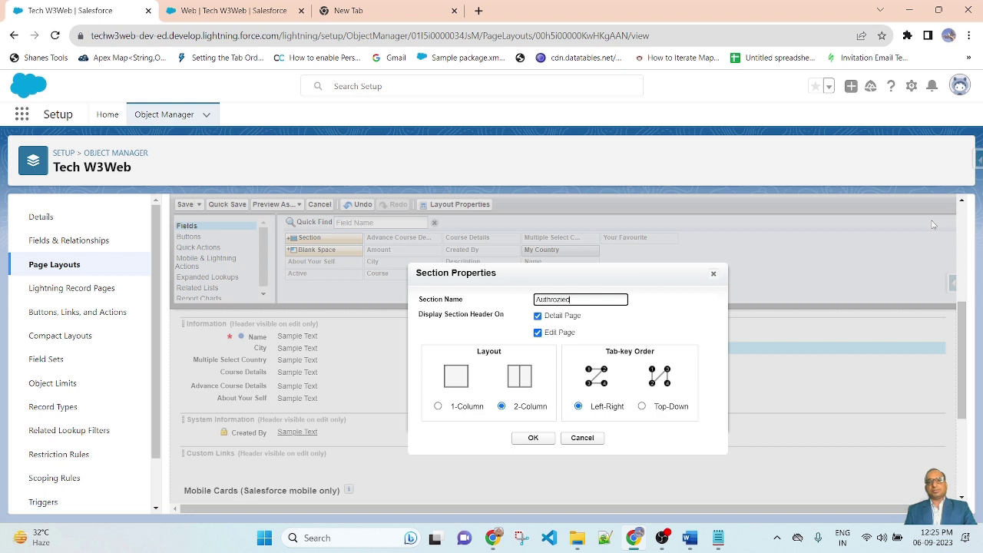
pyautogui.rightClick(560, 305)
pyautogui.click(592, 136)
pyautogui.write('Field')
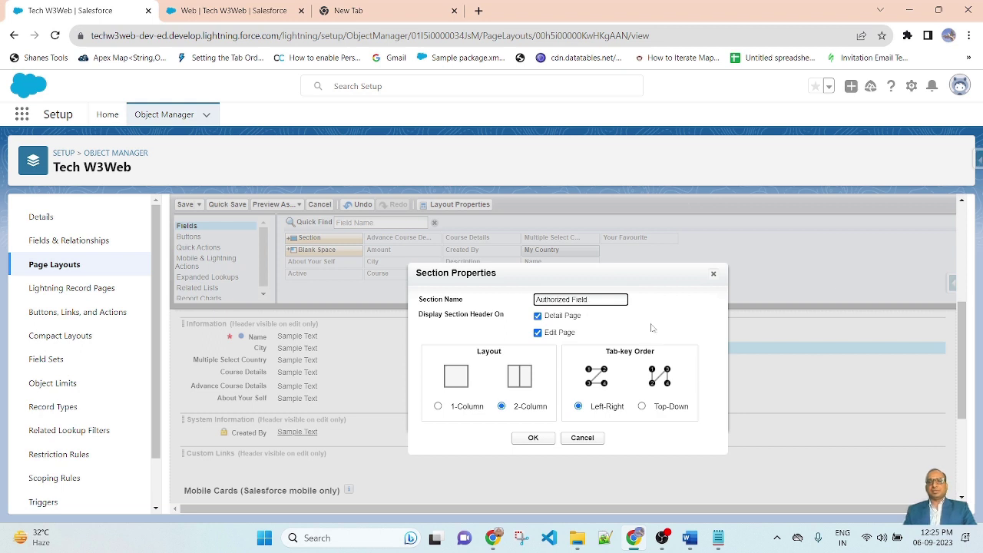
pyautogui.click(653, 328)
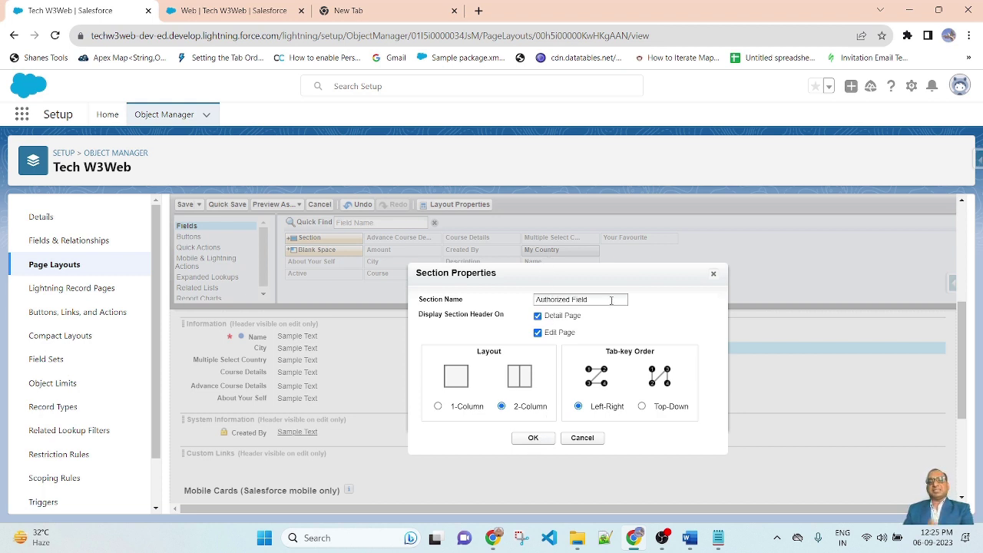
pyautogui.click(533, 438)
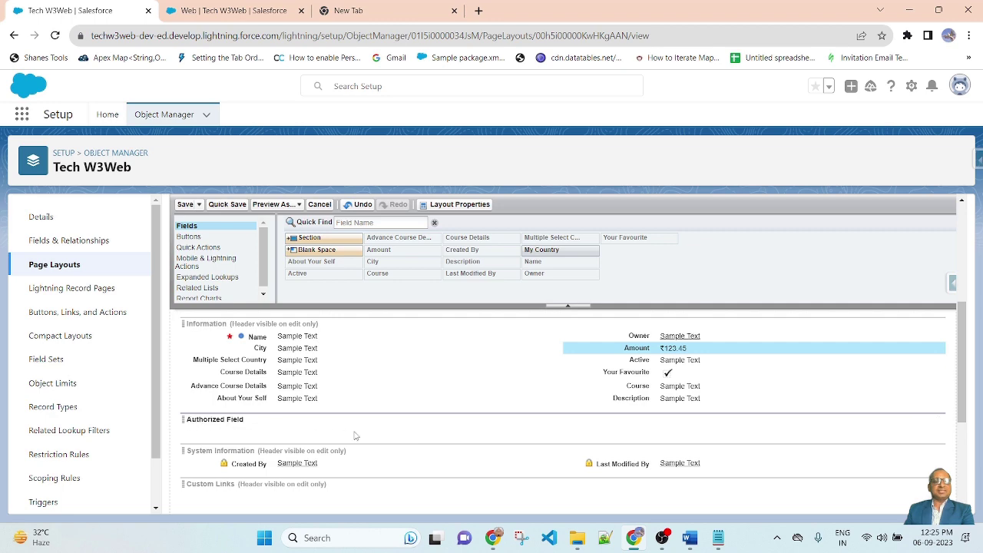
# Step: Move Created By into the first column and Last Modified By into the second column of the Authorized Field section
pyautogui.scroll(-1, 429, 414)
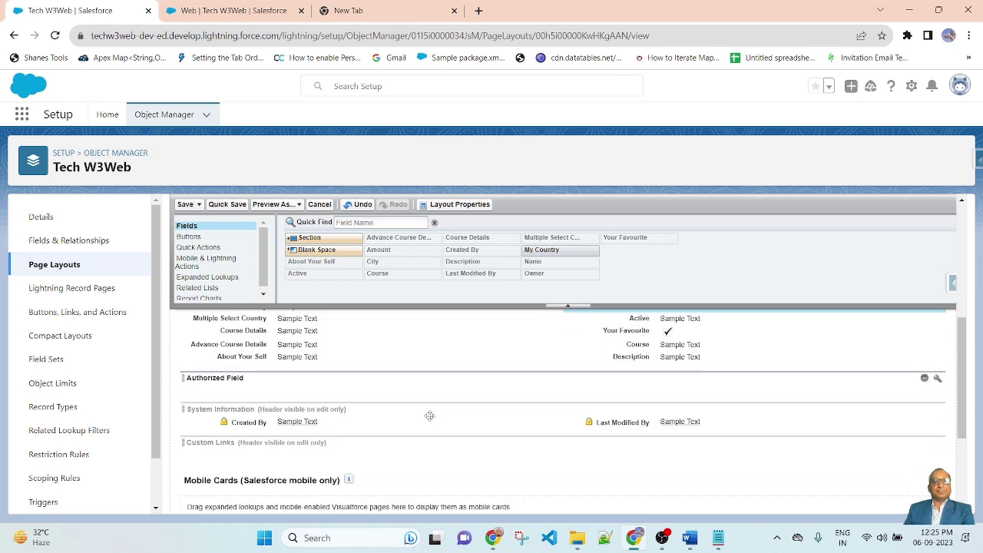
pyautogui.scroll(1, 429, 415)
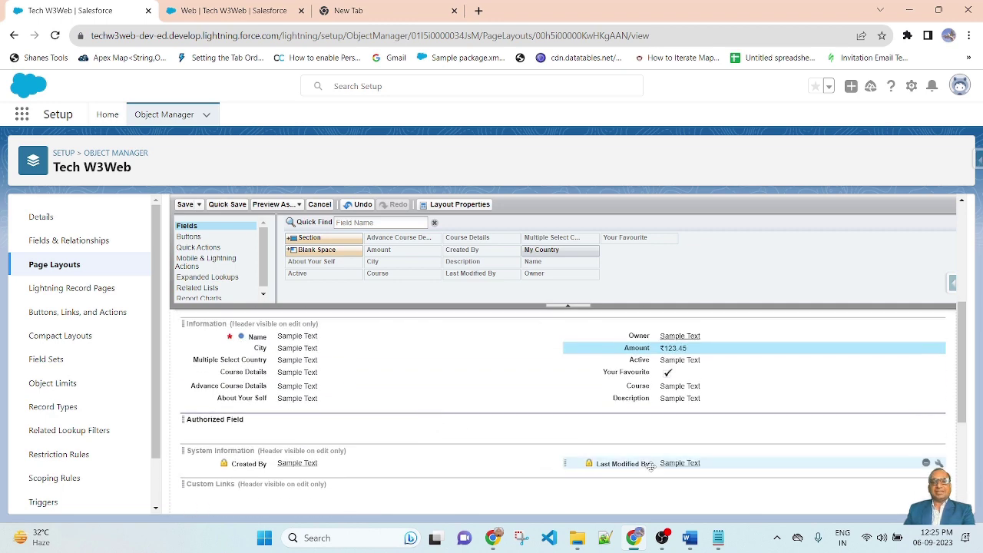
pyautogui.moveTo(290, 468); pyautogui.dragTo(305, 432)
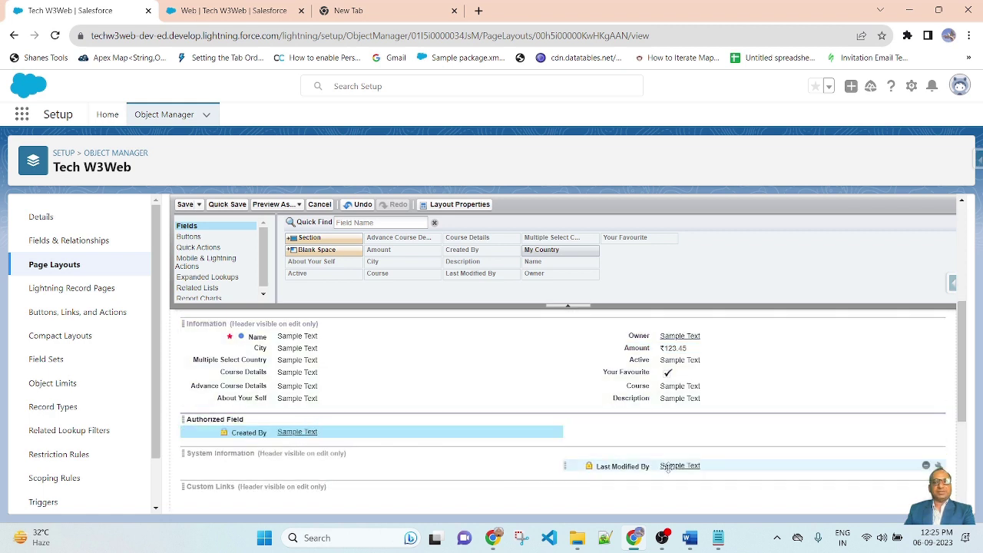
pyautogui.moveTo(671, 463); pyautogui.dragTo(676, 431)
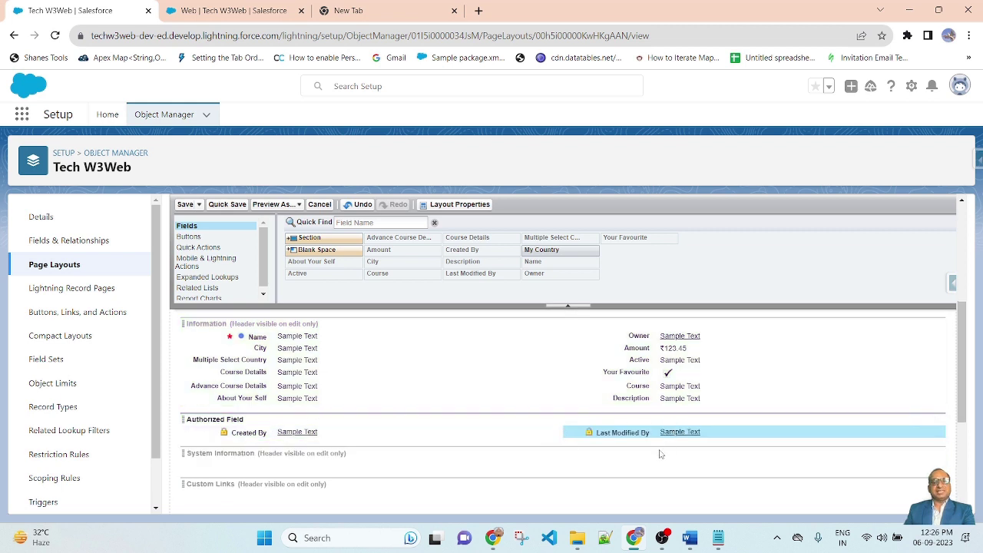
# Step: Make the Amount and Course Details fields in the Information section required through their field properties
pyautogui.scroll(1, 674, 460)
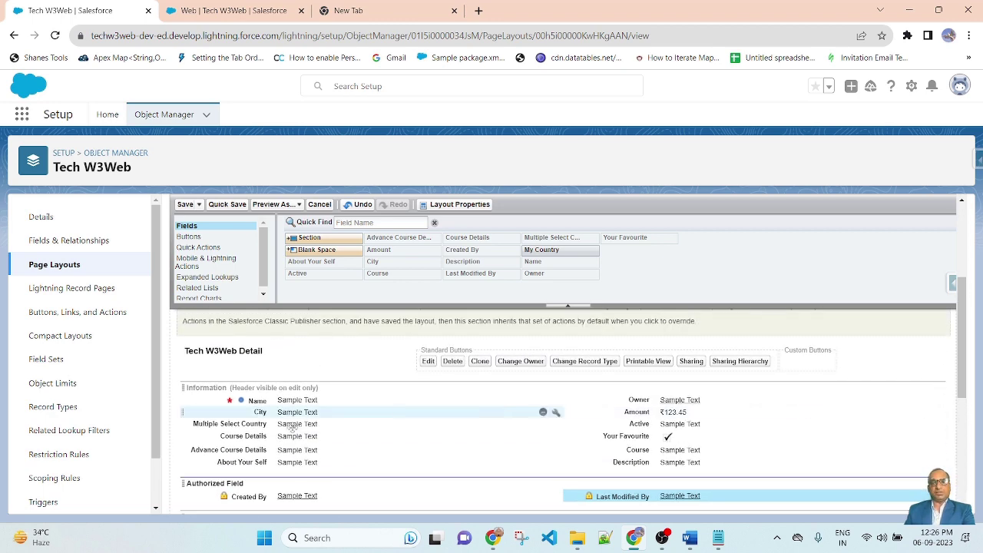
pyautogui.scroll(-1, 407, 434)
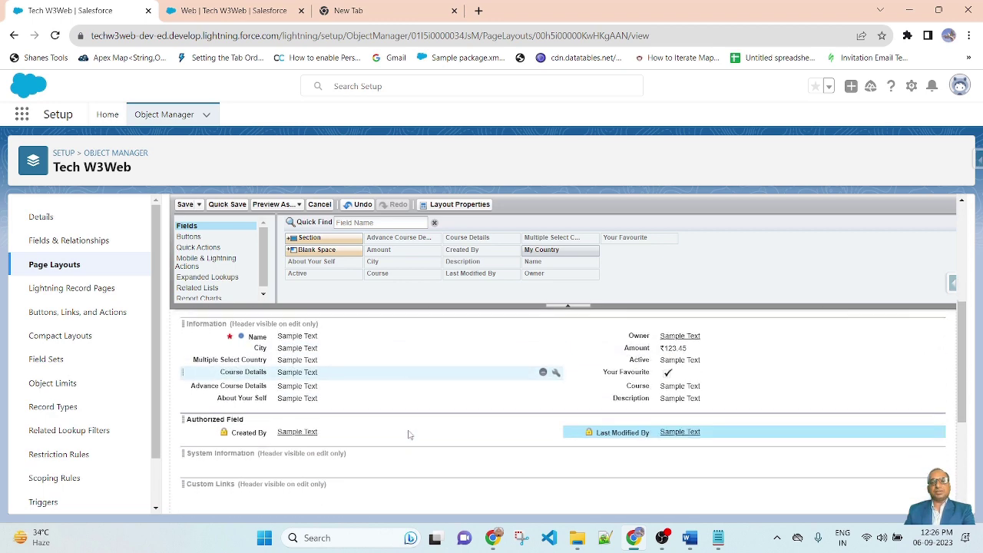
pyautogui.click(671, 348)
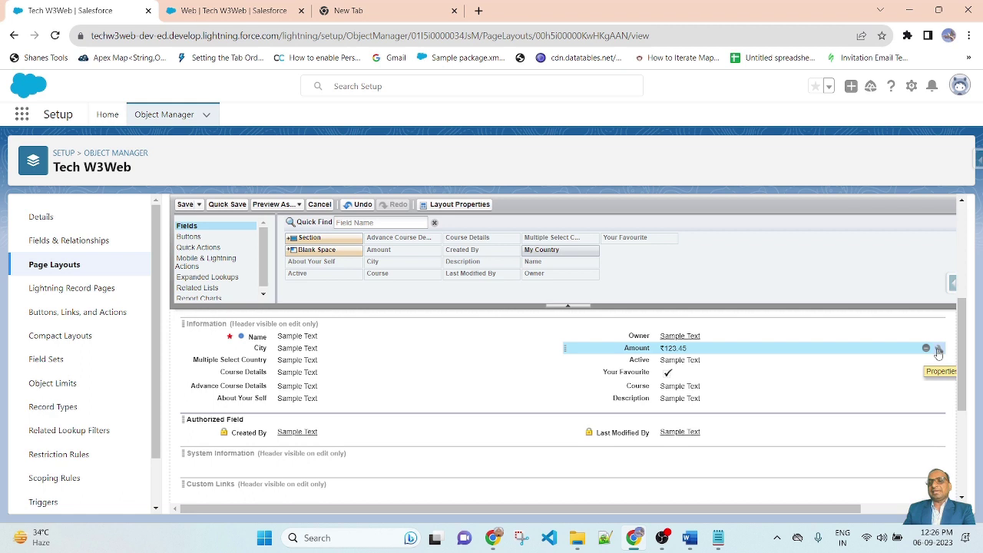
pyautogui.click(938, 349)
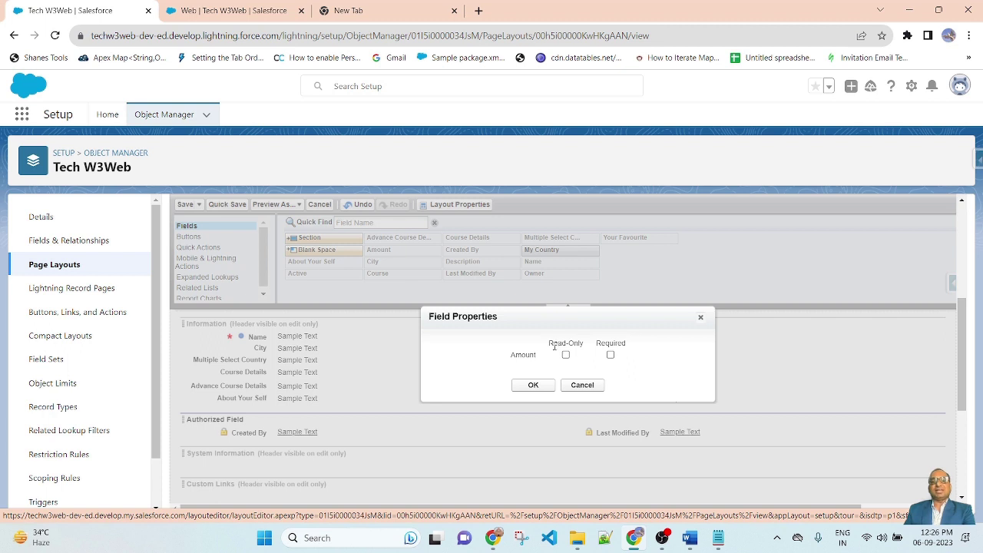
pyautogui.click(611, 355)
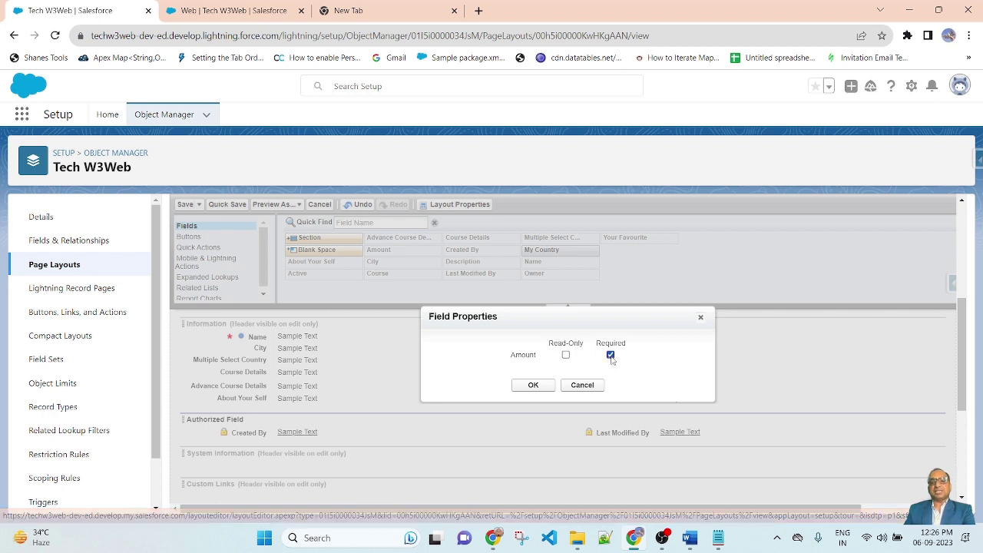
pyautogui.click(540, 389)
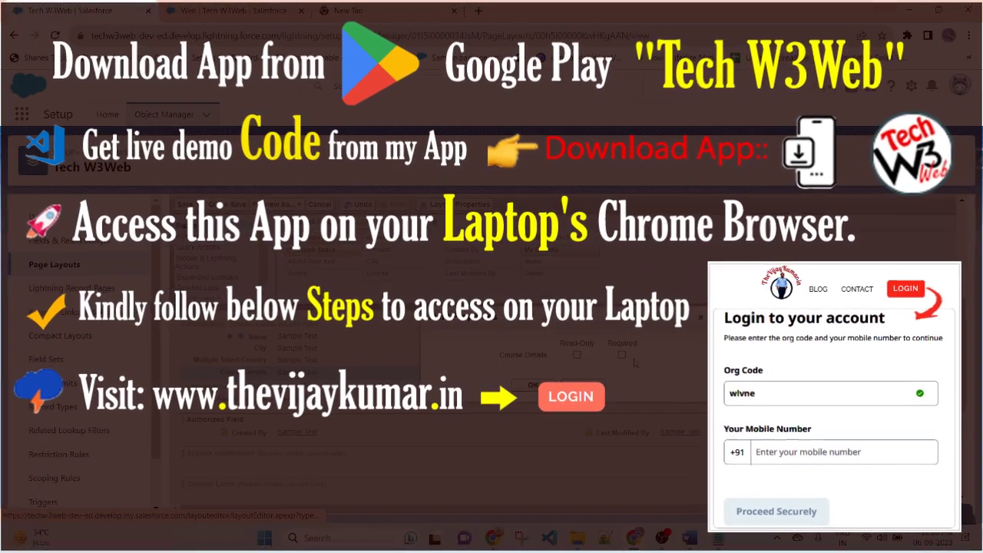
pyautogui.click(621, 354)
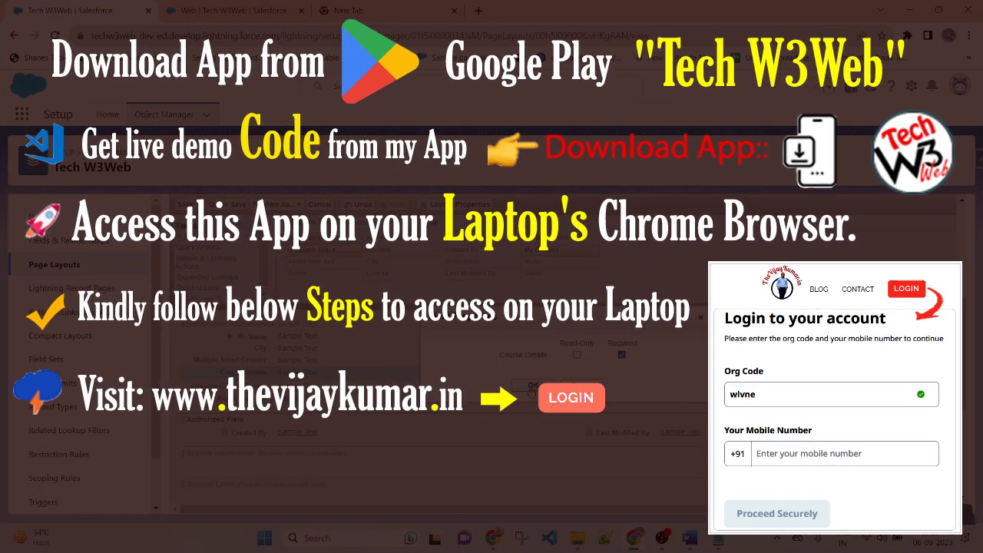
pyautogui.click(531, 387)
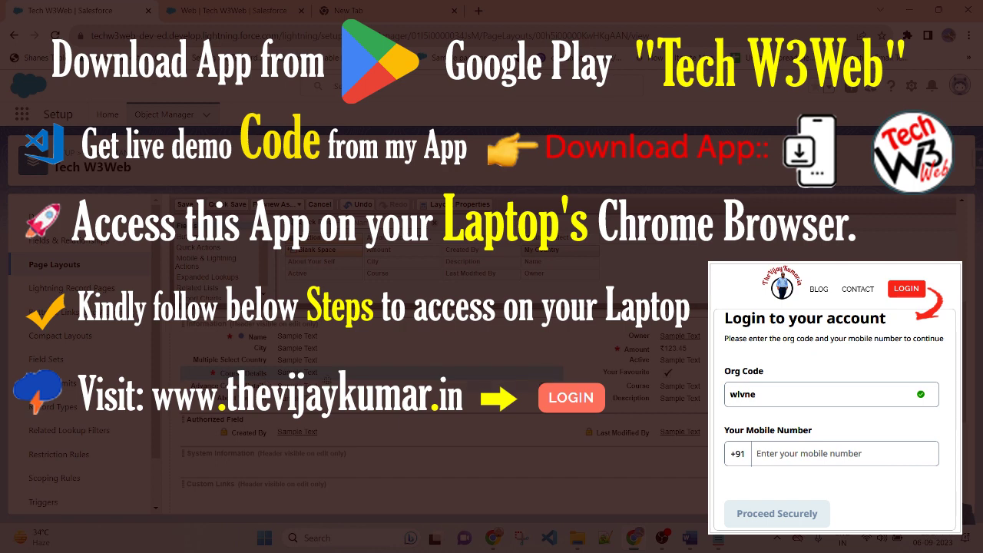